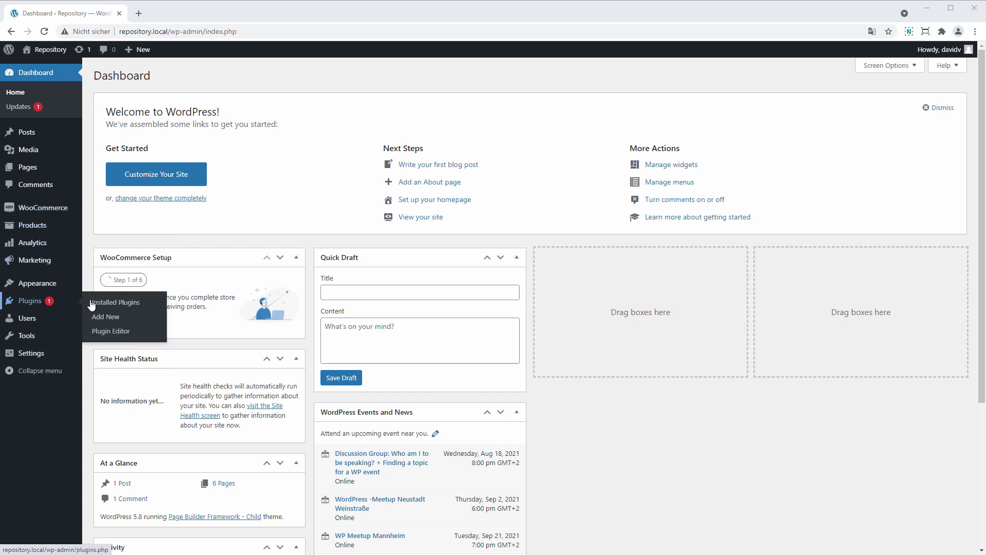
# Search Add New plugins for 'ultimate dashboard' and activate Ultimate Dashboard – Custom WordPress Dashboard.
pyautogui.click(109, 316)
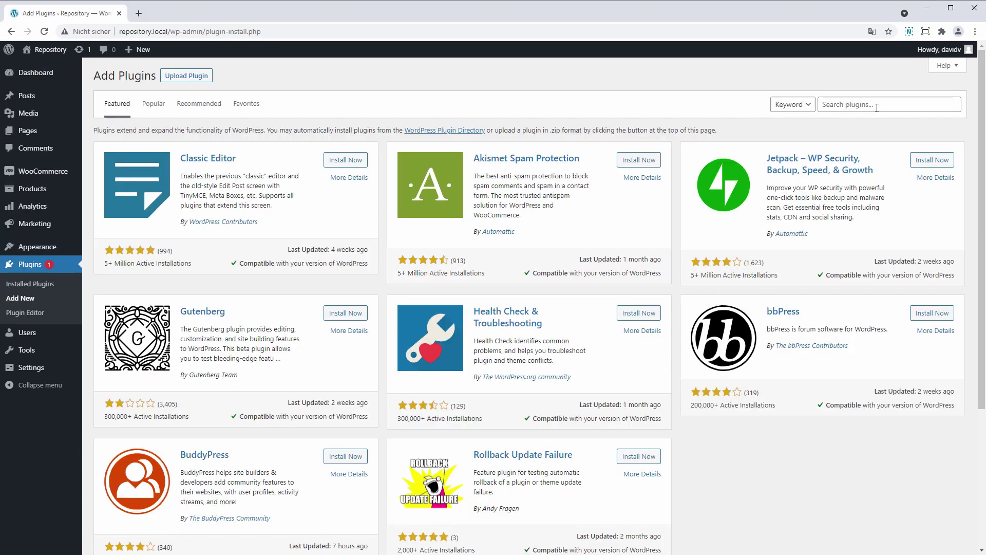
pyautogui.click(877, 106)
pyautogui.write('ultimate dashboard')
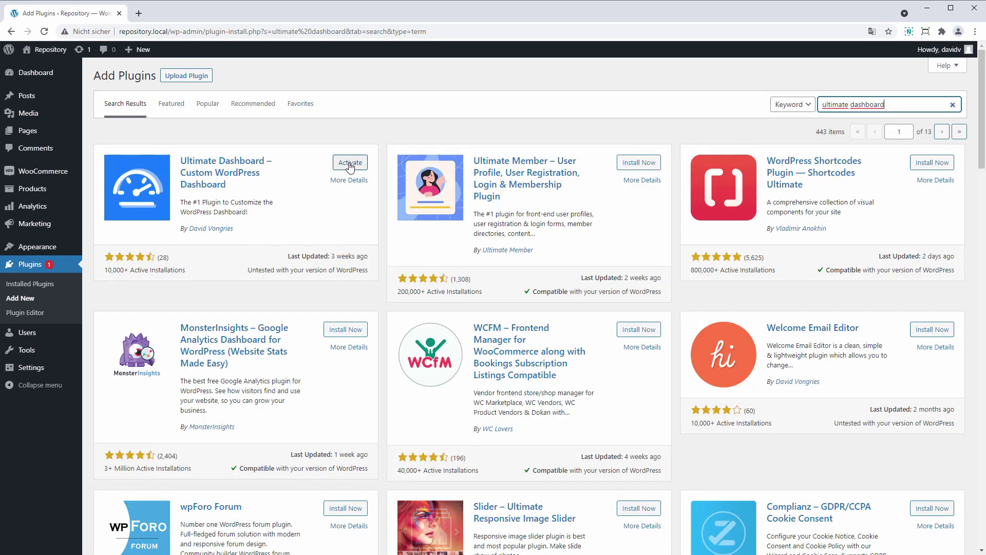
pyautogui.click(351, 163)
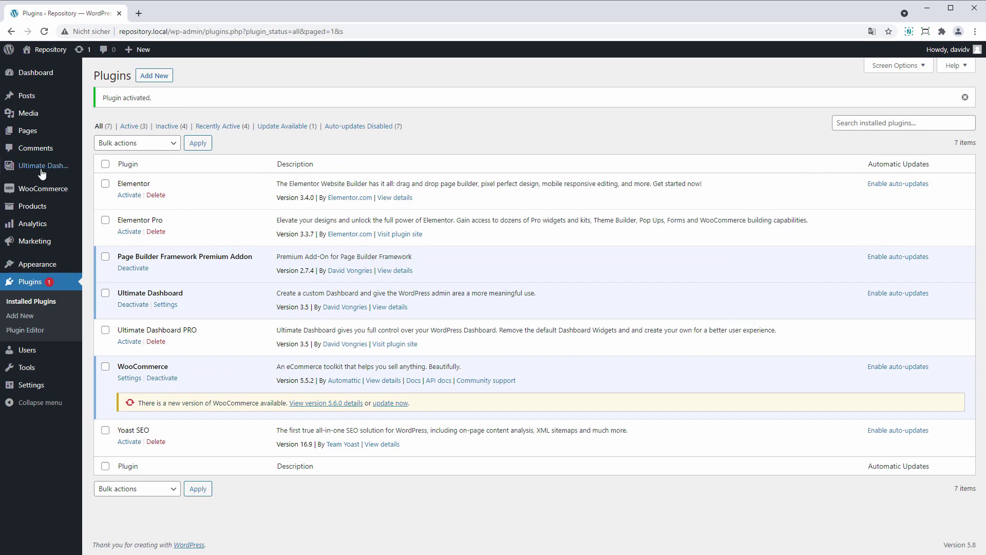
# Set the Login Redirect New Login URL to 'login', save the changes, and log out.
pyautogui.moveTo(47, 172)
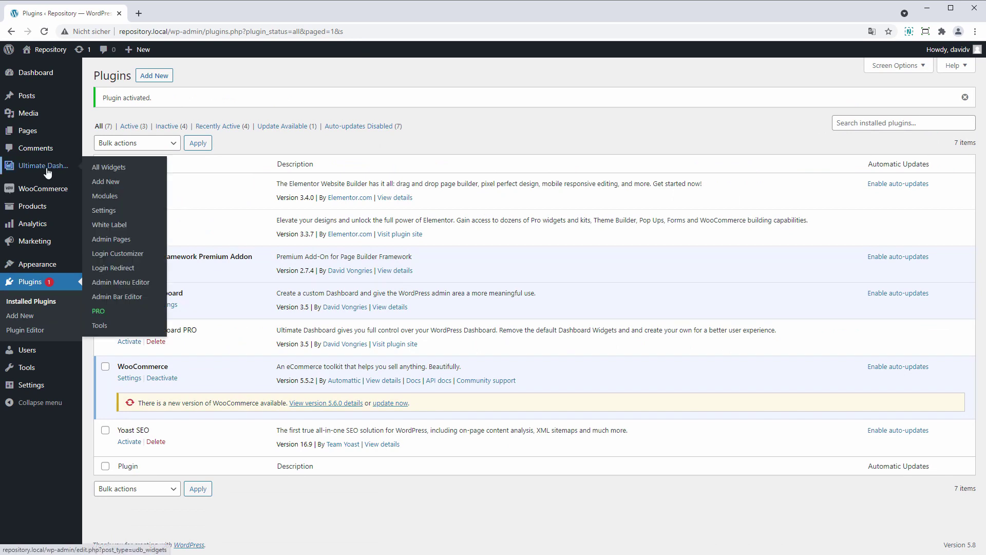
pyautogui.click(108, 269)
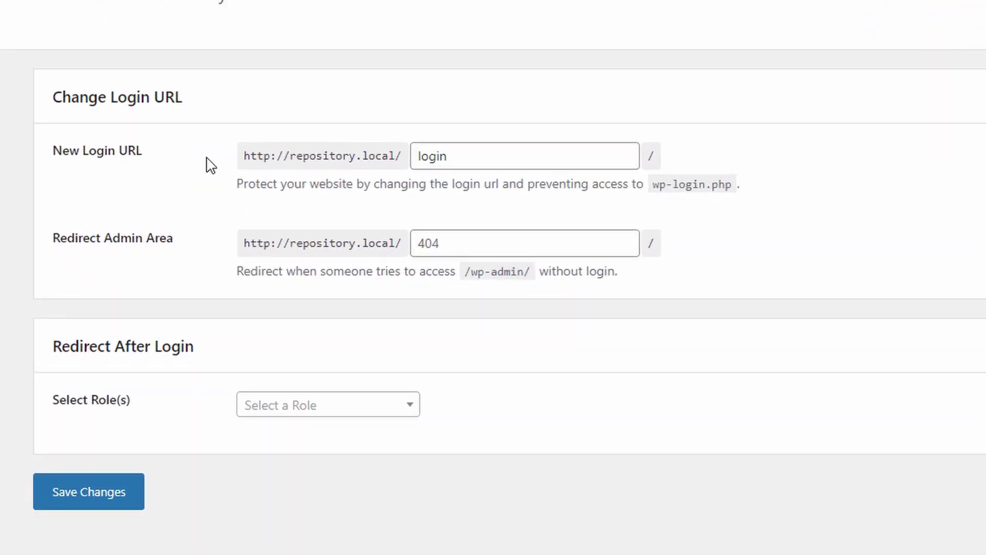
pyautogui.doubleClick(455, 156)
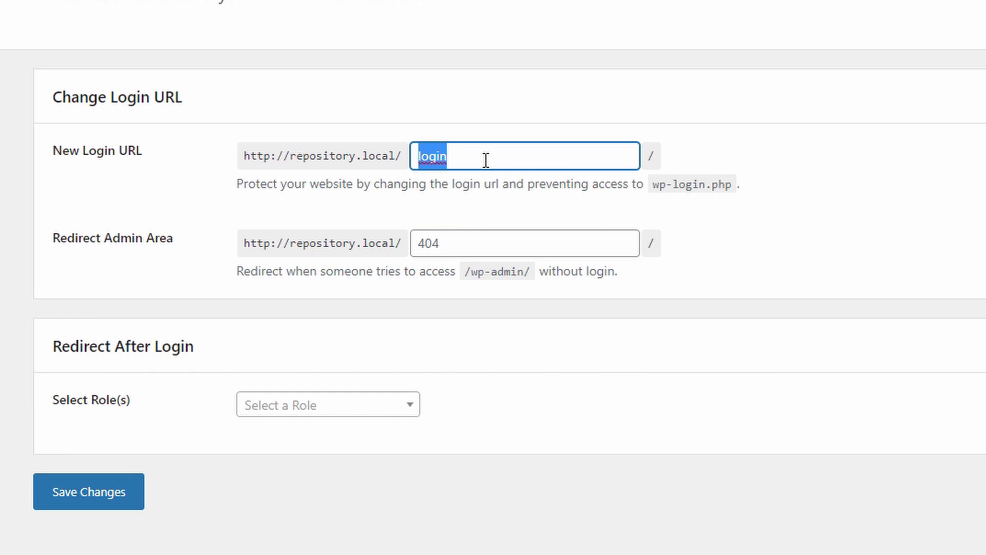
pyautogui.press('BackSpace')
pyautogui.write('login')
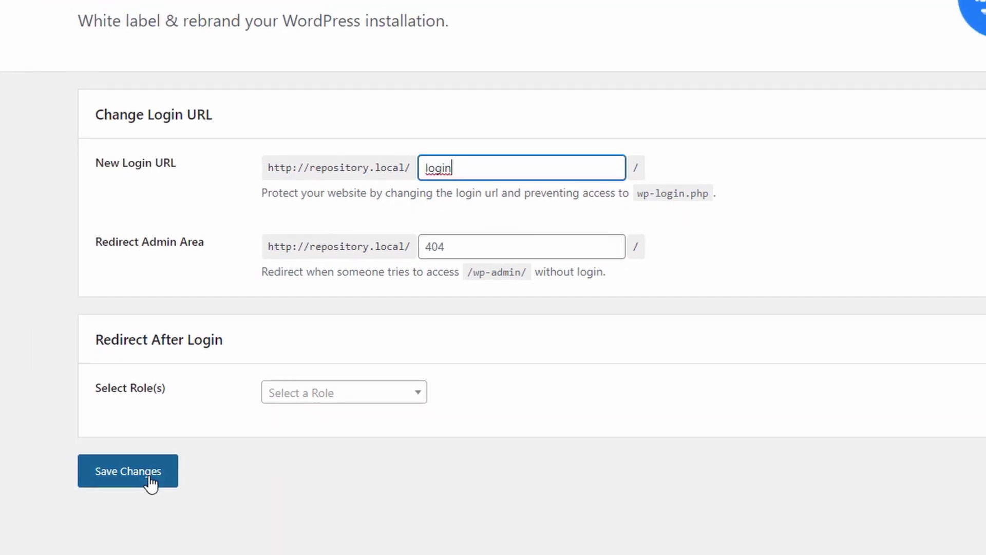
pyautogui.click(151, 483)
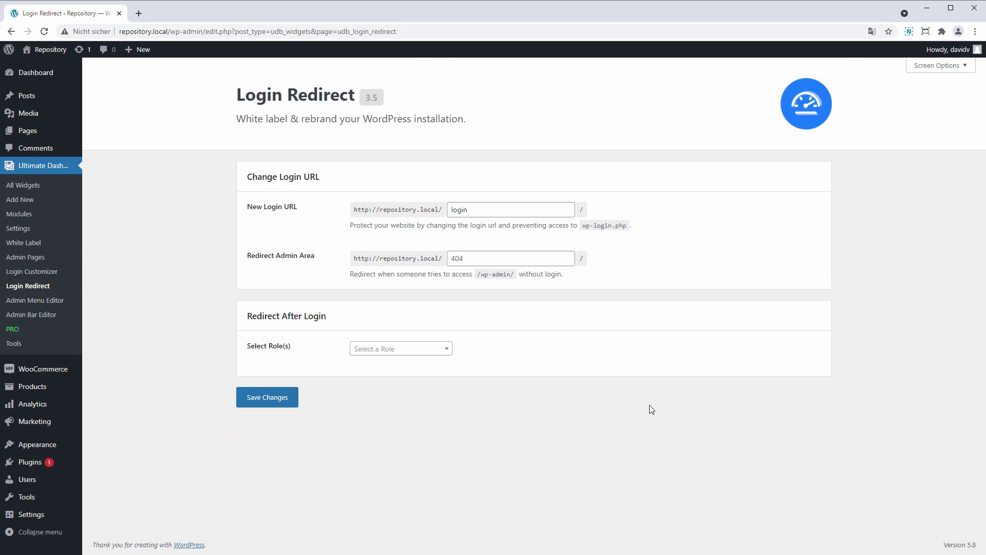
pyautogui.moveTo(951, 49)
pyautogui.click(913, 101)
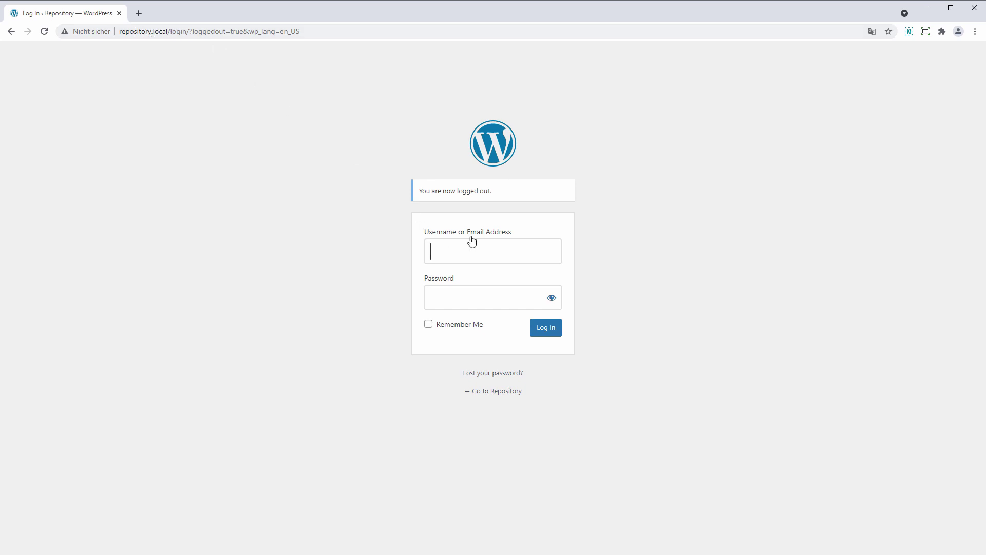
# Strip the logout parameters from the address so the plain /login/ page loads.
pyautogui.moveTo(192, 32); pyautogui.dragTo(345, 31)
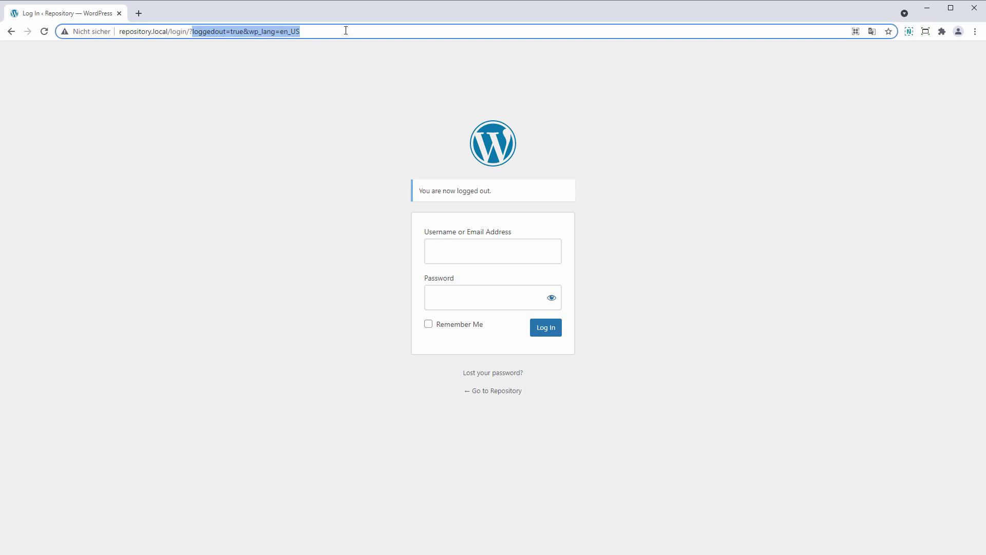
pyautogui.press('BackSpace')
pyautogui.press('Return')
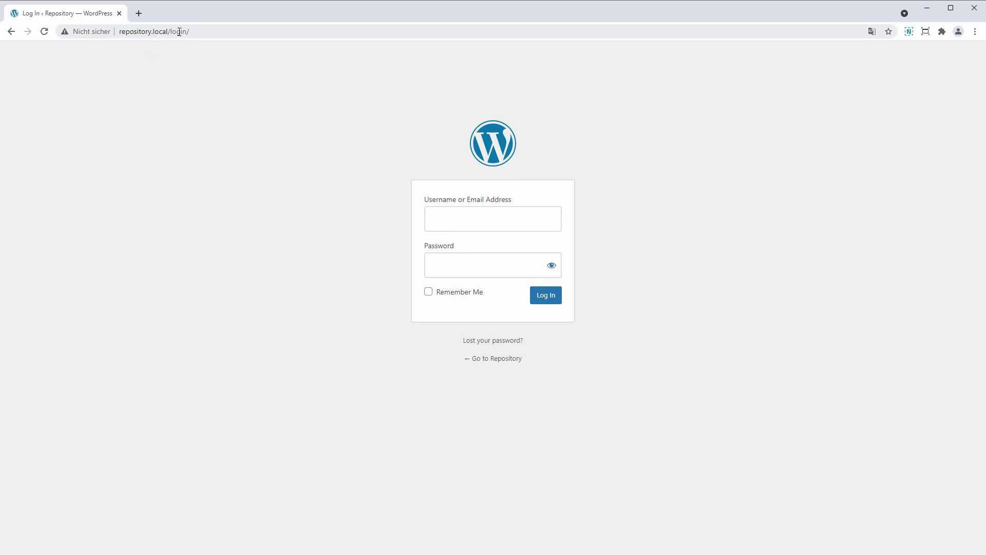
pyautogui.click(493, 223)
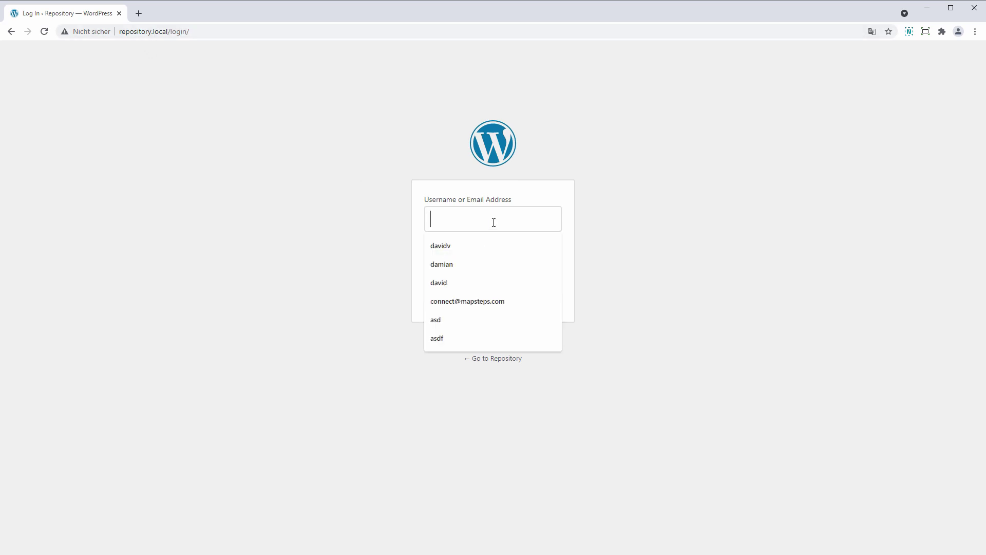
# Visit repository.local/wp-login.php to confirm it now shows a 404 page.
pyautogui.moveTo(190, 31); pyautogui.dragTo(170, 32)
pyautogui.write('wp-login.php')
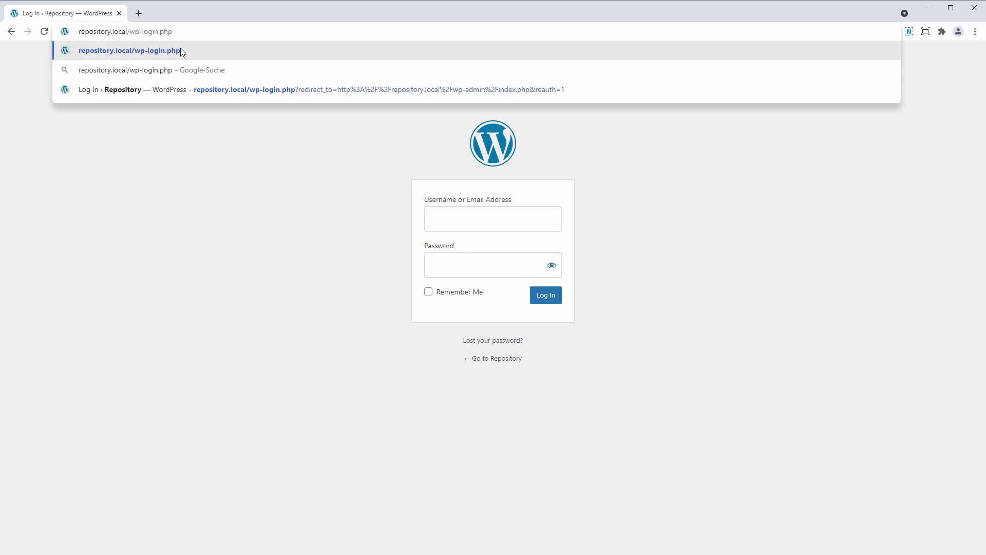
pyautogui.click(182, 51)
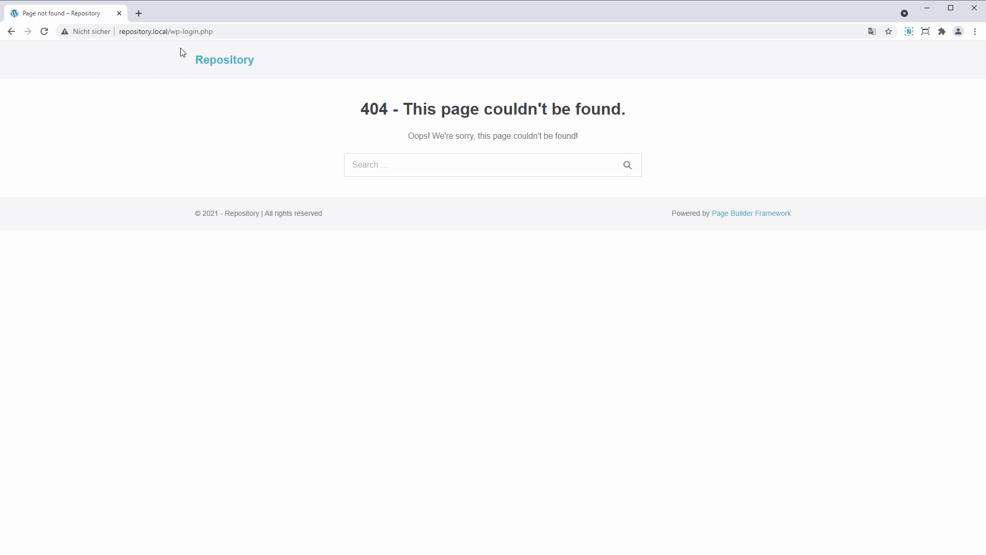
# Go back to /login and sign in with the saved username and account password.
pyautogui.doubleClick(180, 32)
pyautogui.moveTo(180, 32); pyautogui.dragTo(235, 30)
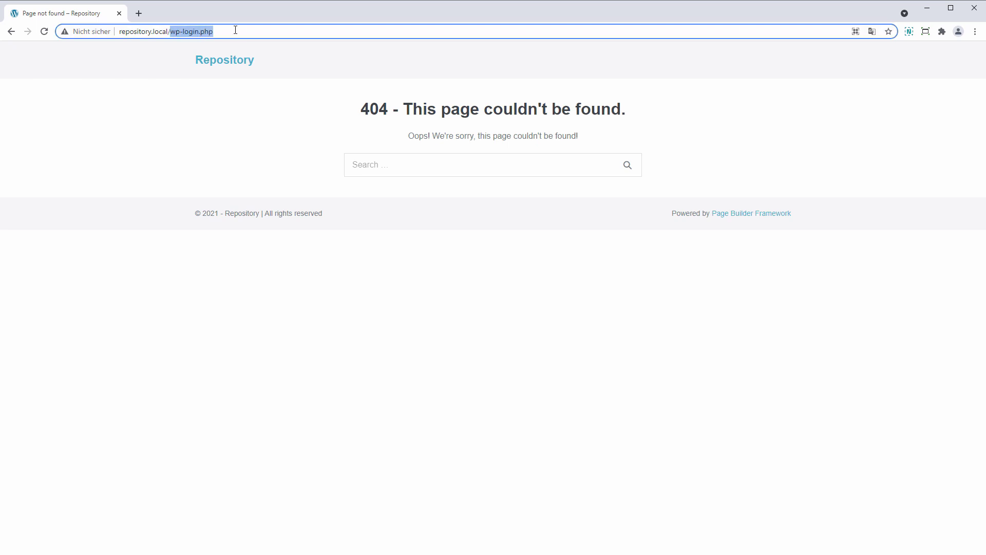
pyautogui.write('login')
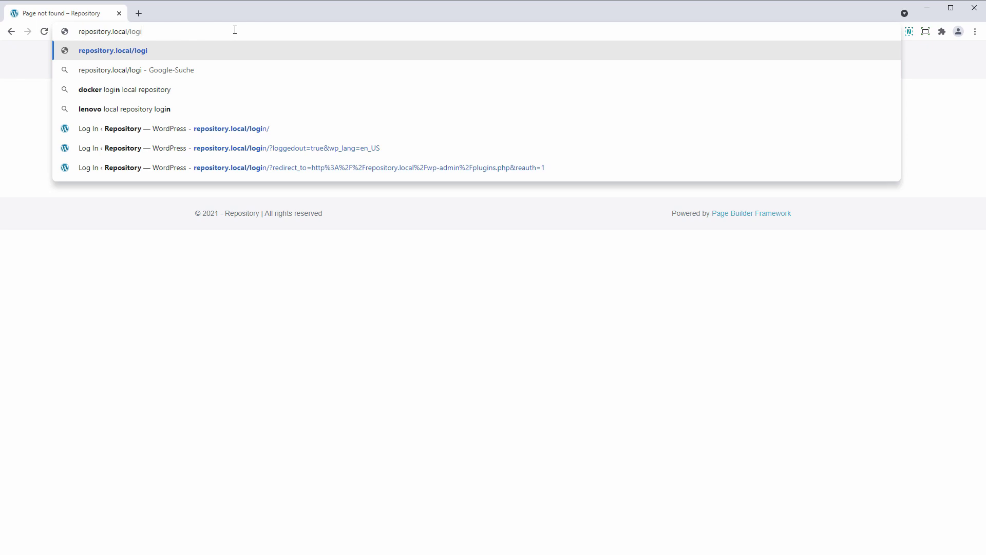
pyautogui.press('Return')
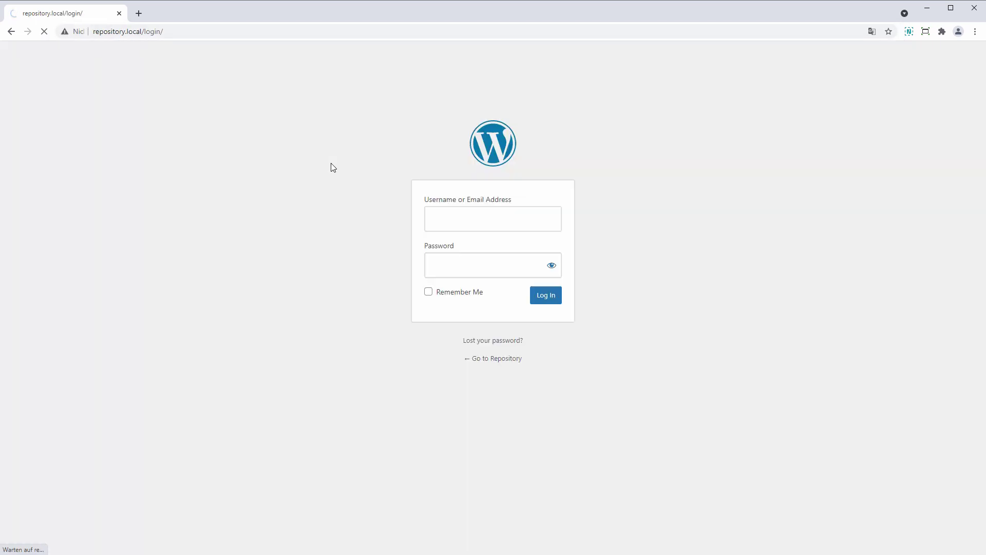
pyautogui.click(452, 216)
pyautogui.write('dav')
pyautogui.press('Down')
pyautogui.press('Return')
pyautogui.press('Tab')
pyautogui.write('••••••••••')
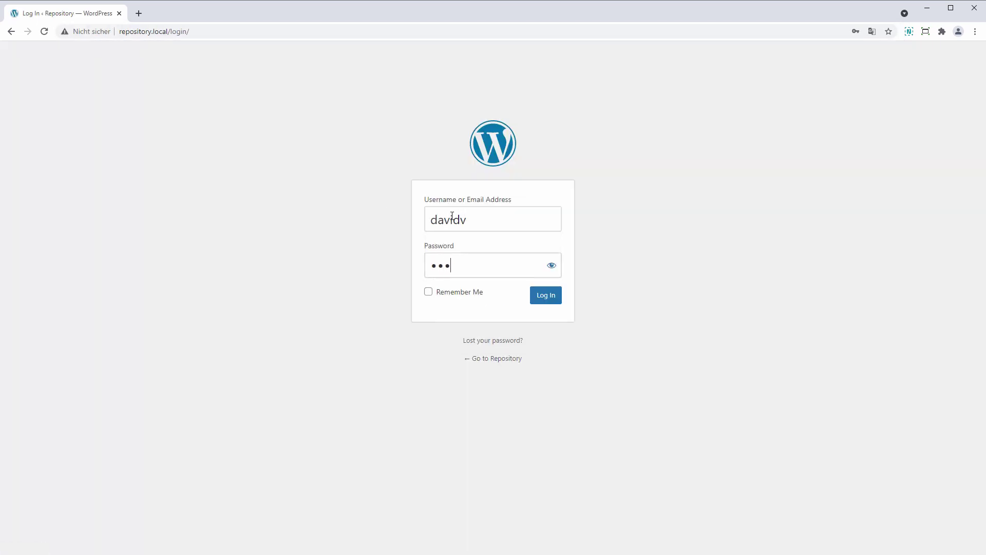
pyautogui.press('Return')
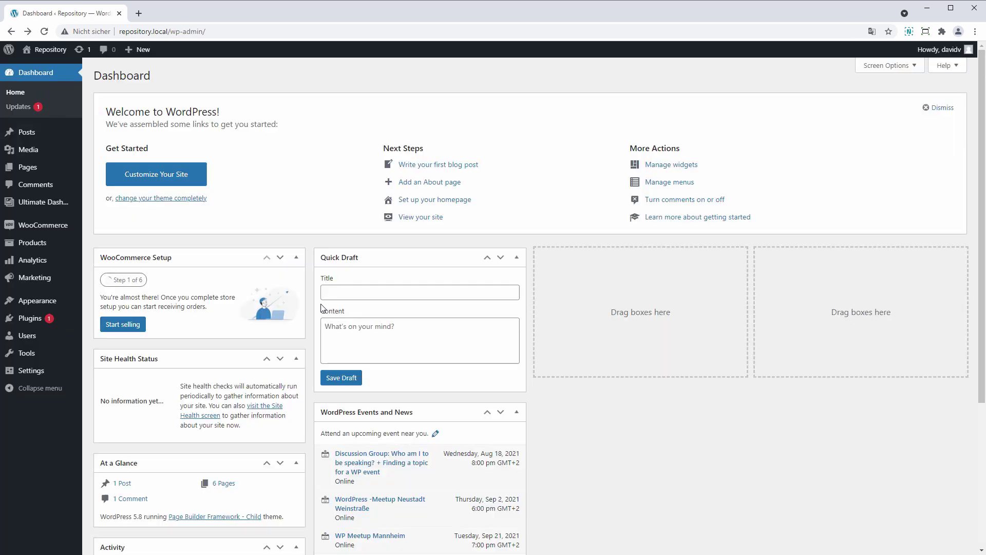
# Enter 404 as the Redirect Admin Area target in Login Redirect and save.
pyautogui.moveTo(66, 208)
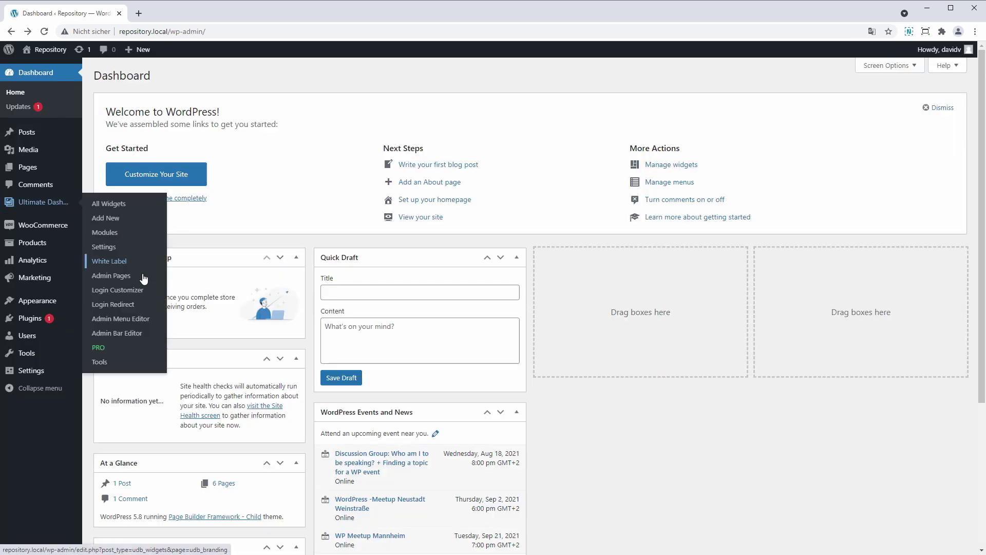
pyautogui.click(120, 305)
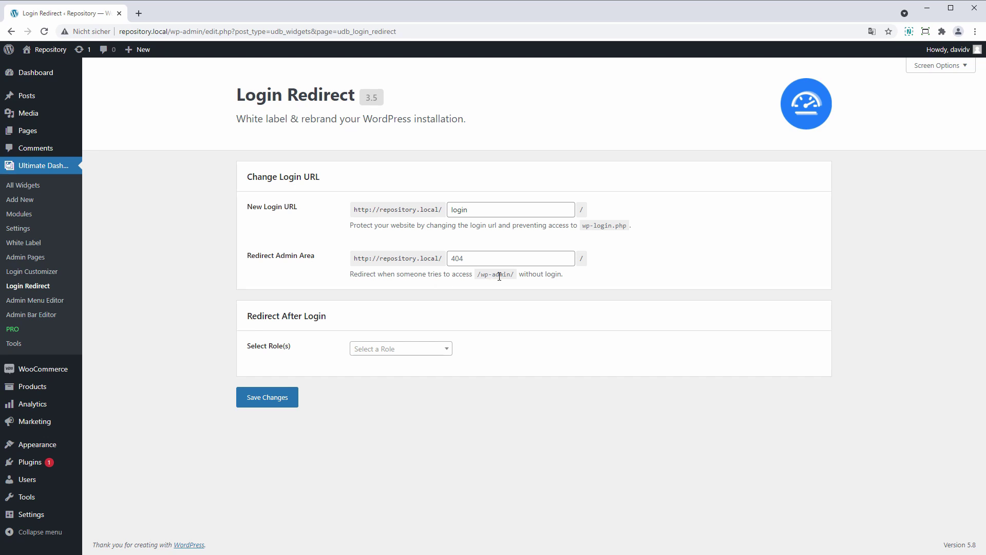
pyautogui.click(476, 258)
pyautogui.write('4040')
pyautogui.click(249, 398)
# Log out and load repository.local/wp-admin to check it lands on the 404 page.
pyautogui.moveTo(948, 50)
pyautogui.click(913, 101)
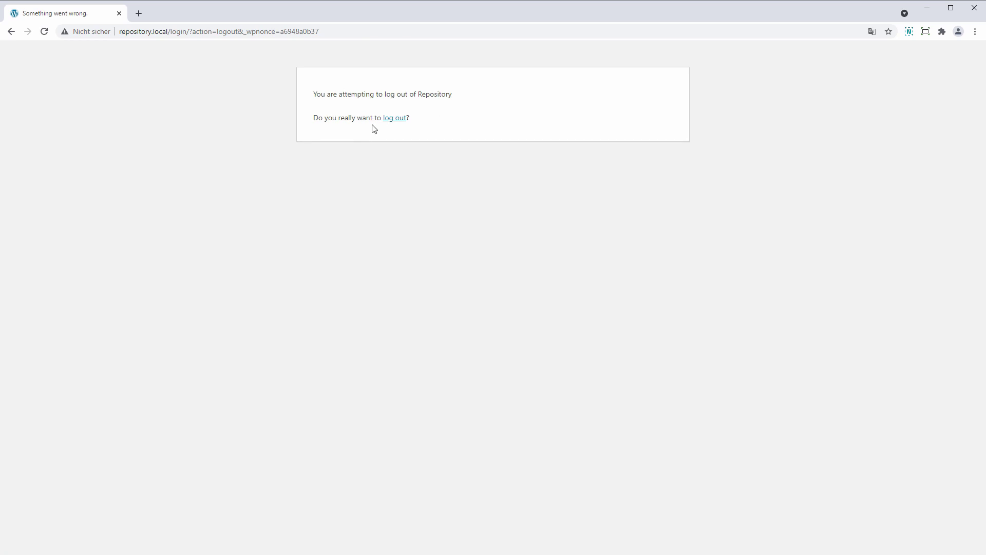
pyautogui.click(393, 119)
pyautogui.moveTo(171, 31); pyautogui.dragTo(360, 31)
pyautogui.write('wp-admin')
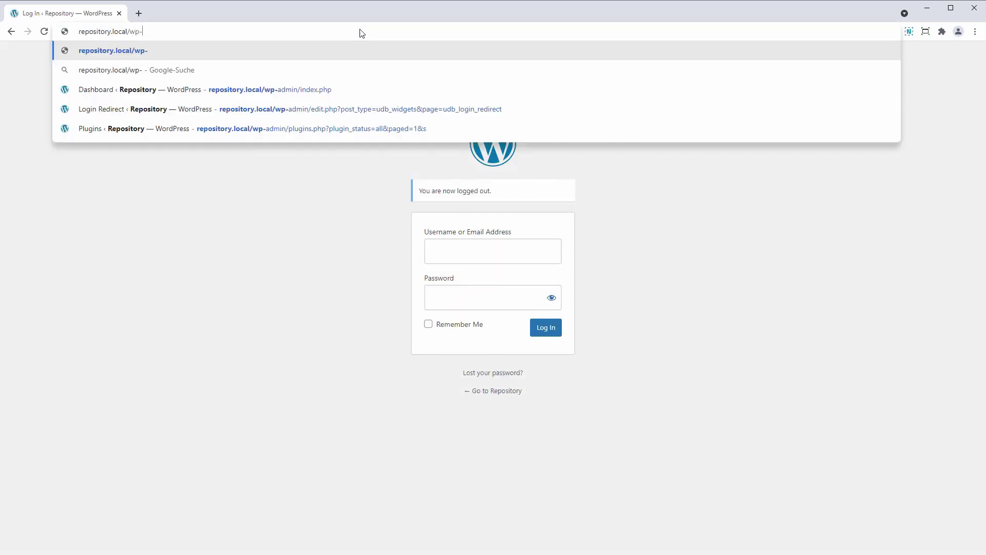
pyautogui.press('Return')
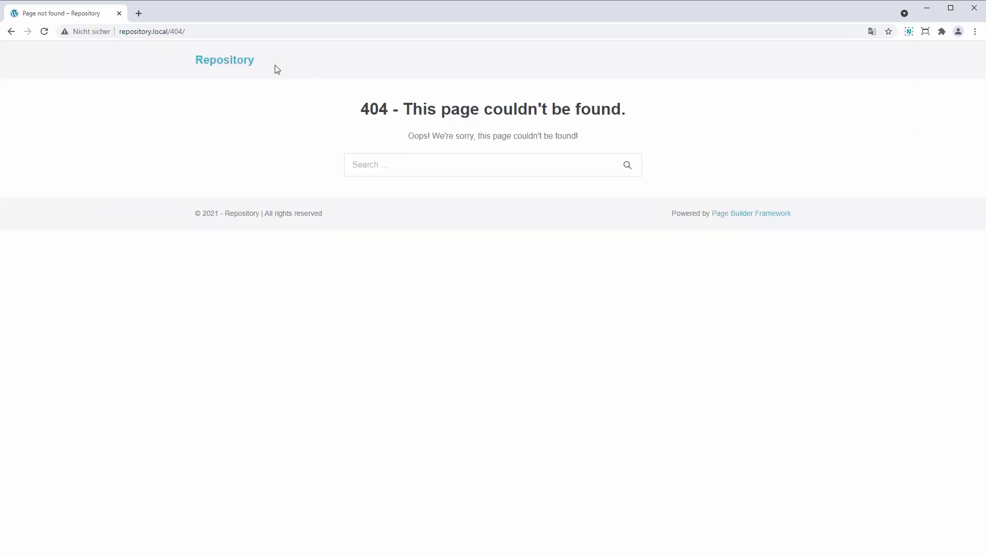
# Replace 404 with login in the address to open the new login page.
pyautogui.tripleClick(469, 102)
pyautogui.doubleClick(176, 31)
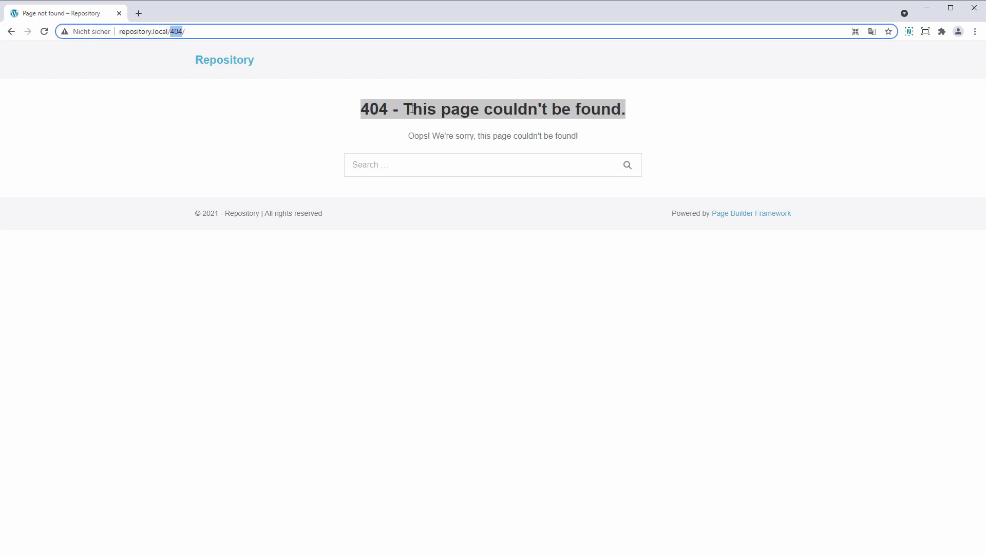
pyautogui.moveTo(411, 108); pyautogui.dragTo(467, 112)
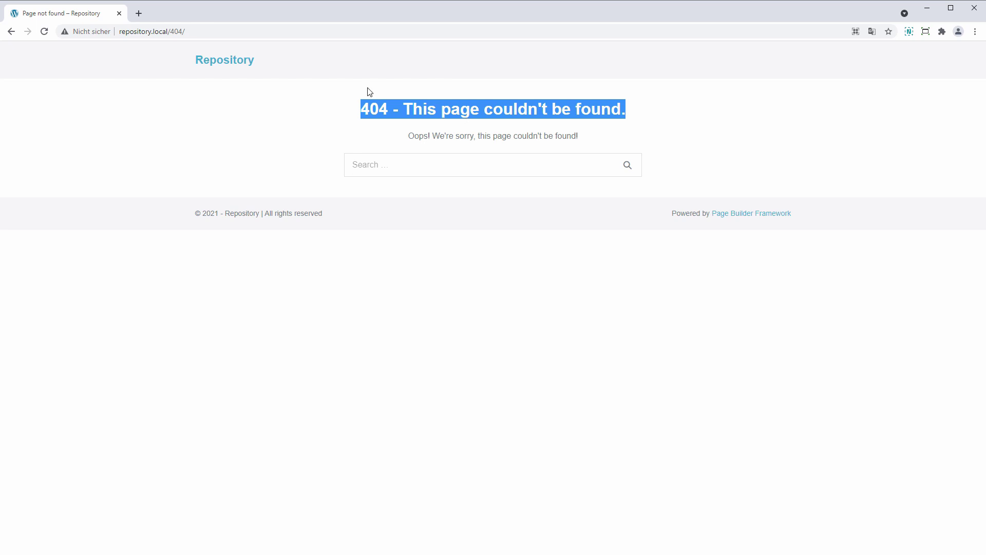
pyautogui.doubleClick(179, 33)
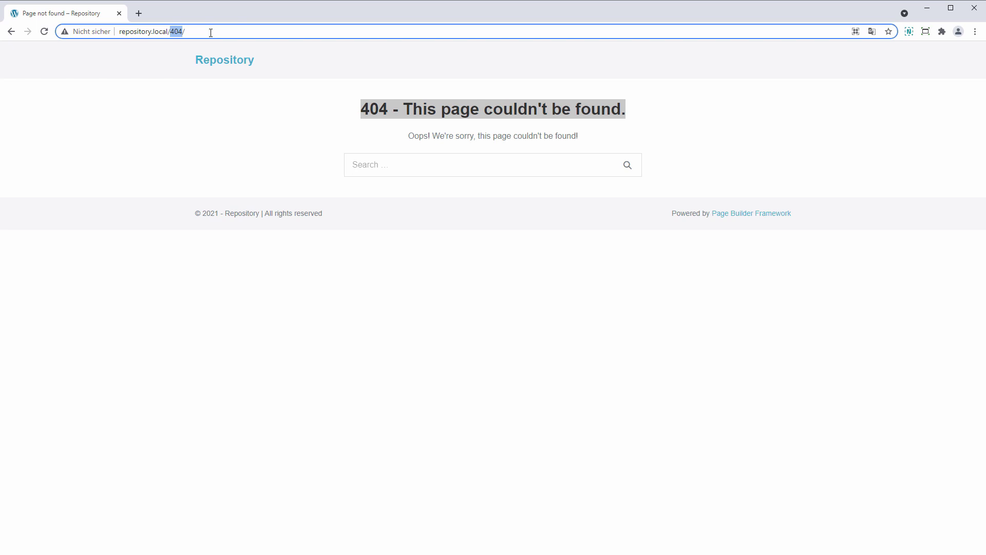
pyautogui.write('login')
pyautogui.press('Return')
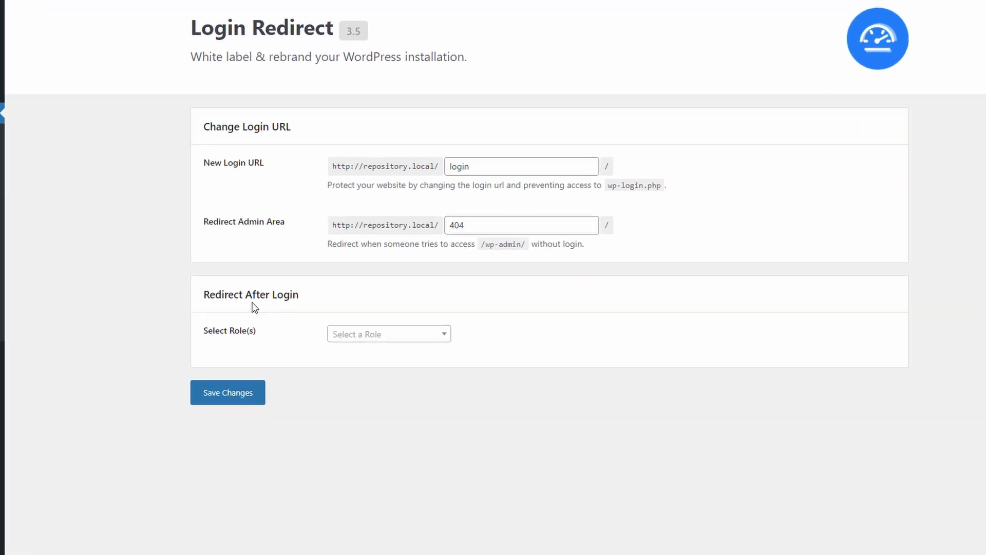
# Add an Administrator login redirect to wp-admin/edit.php, the Posts page path.
pyautogui.click(361, 305)
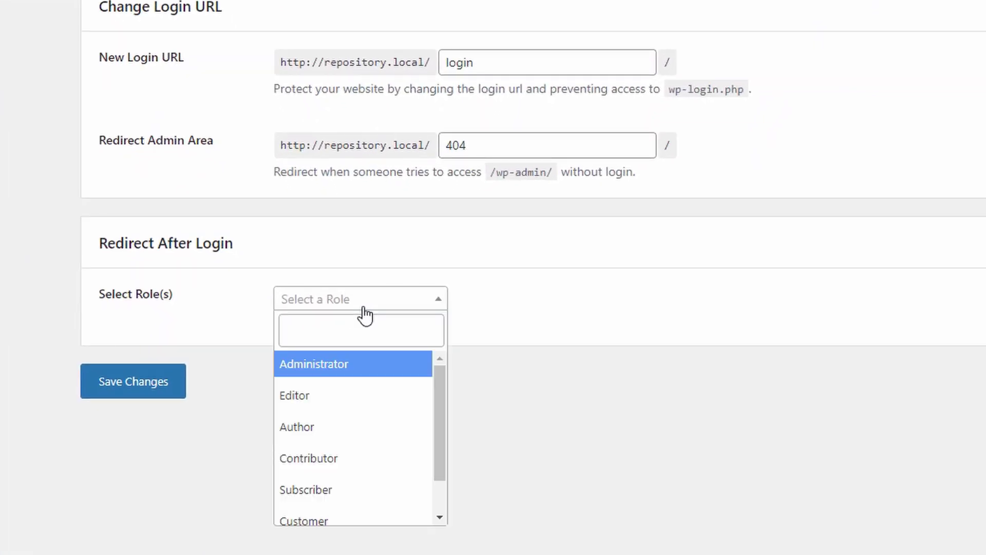
pyautogui.click(344, 374)
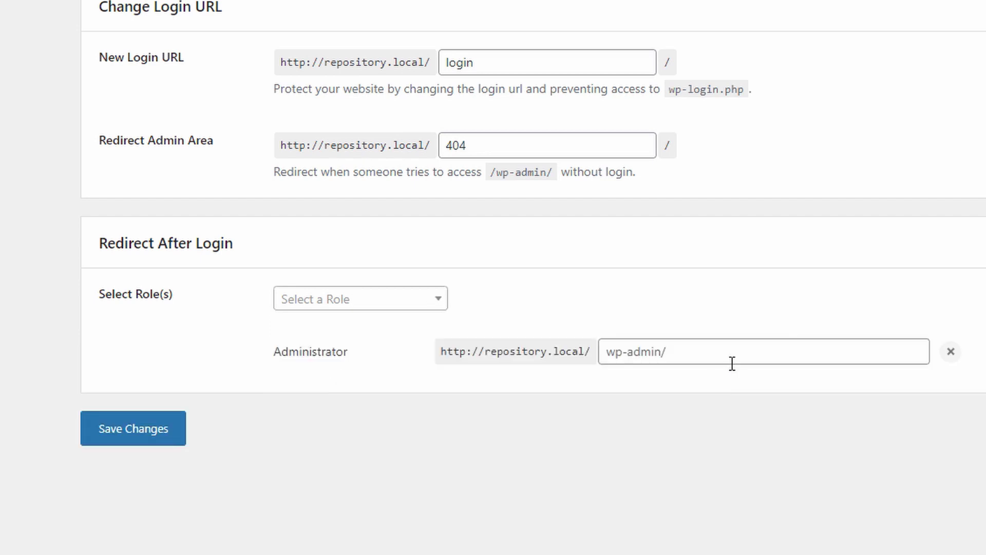
pyautogui.rightClick(44, 93)
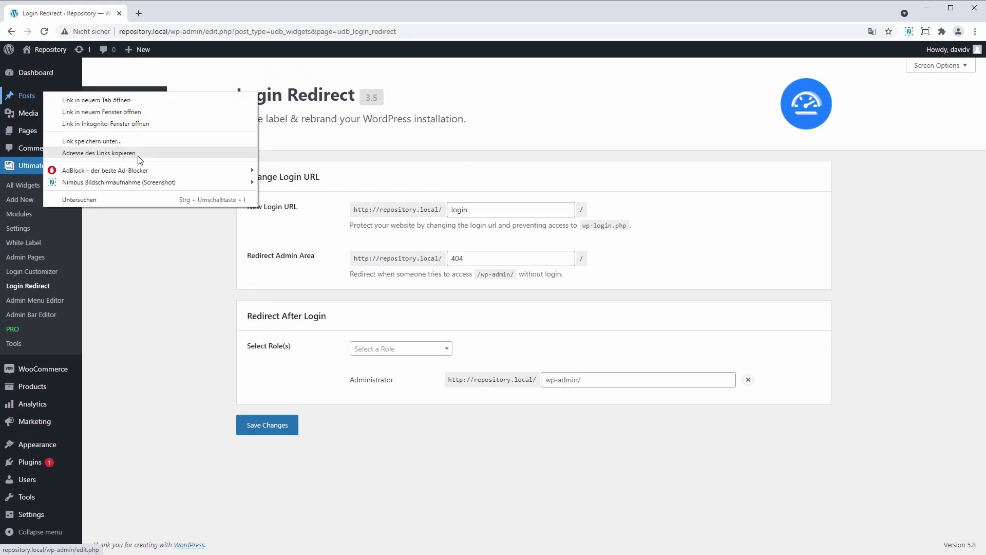
pyautogui.click(126, 154)
pyautogui.click(604, 380)
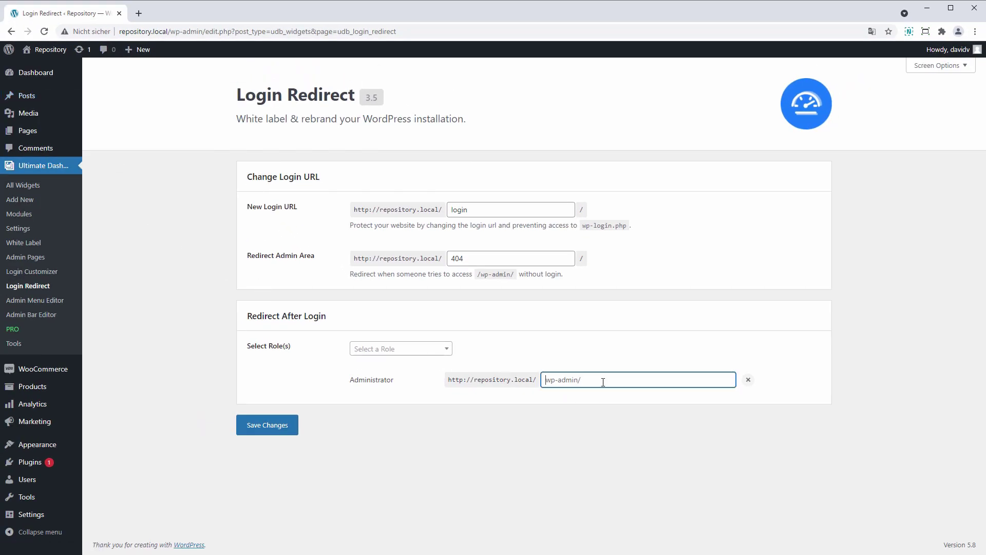
pyautogui.hotkey('ctrl', 'a')
pyautogui.write('http://repository.local/wp-admin/edit.php')
pyautogui.moveTo(614, 379); pyautogui.dragTo(494, 380)
pyautogui.press('BackSpace')
pyautogui.click(614, 384)
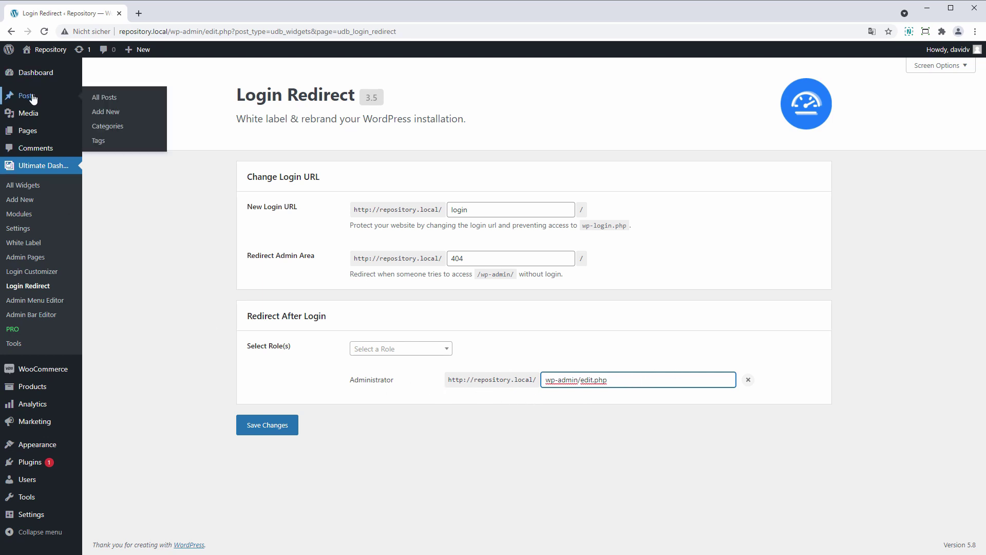
# Add Editor and Subscriber redirect rows to wp-admin/ and save the settings.
pyautogui.middleClick(138, 49)
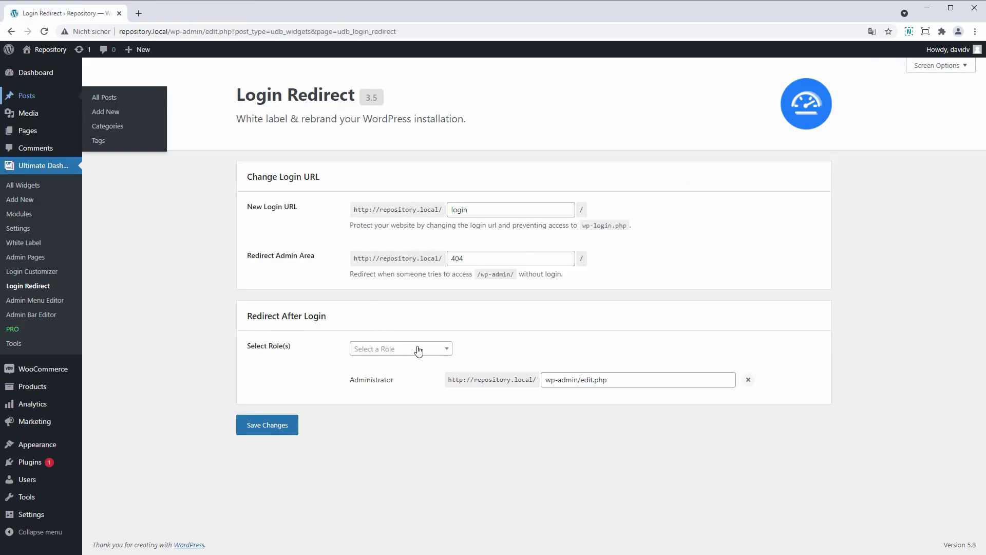
pyautogui.click(416, 350)
pyautogui.scroll(-1, 406, 431)
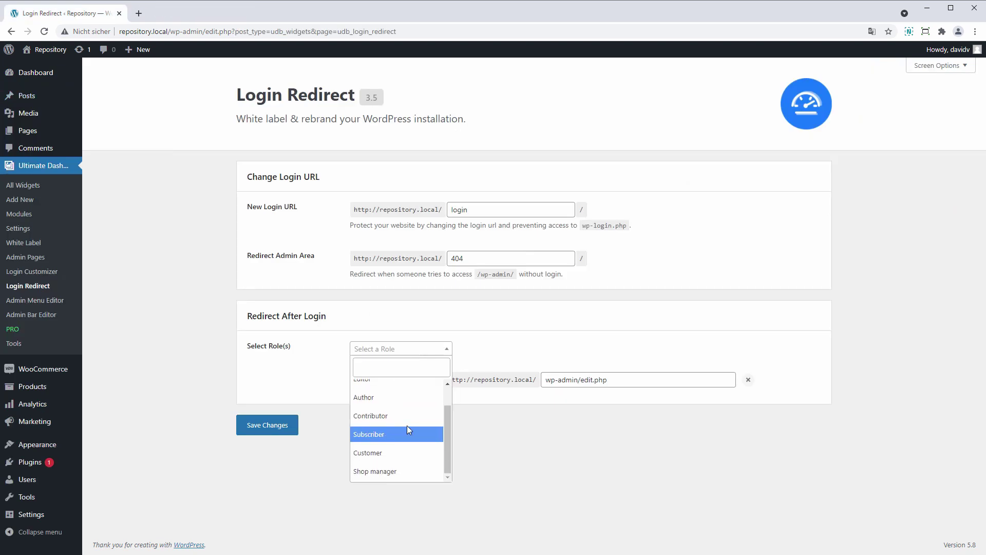
pyautogui.scroll(1, 407, 427)
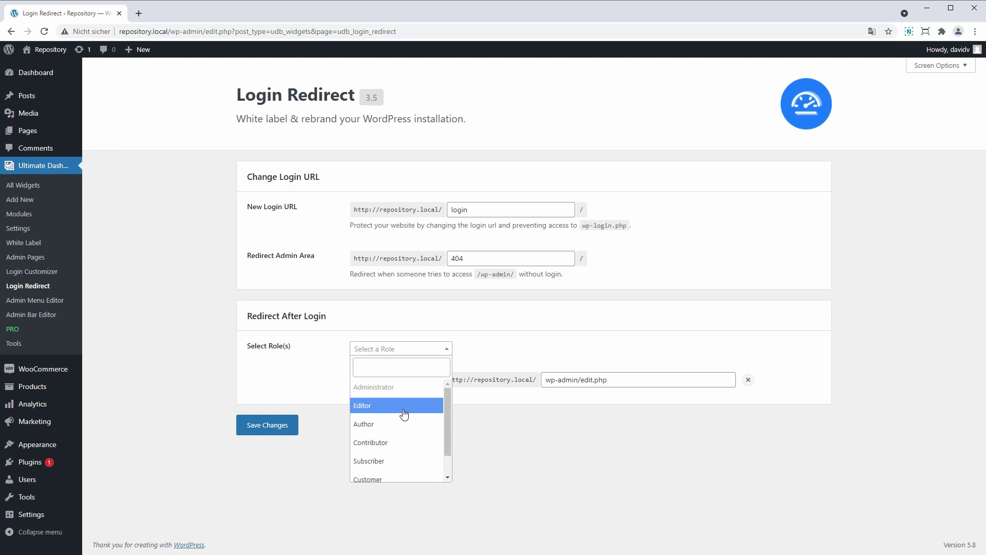
pyautogui.click(404, 414)
pyautogui.click(391, 354)
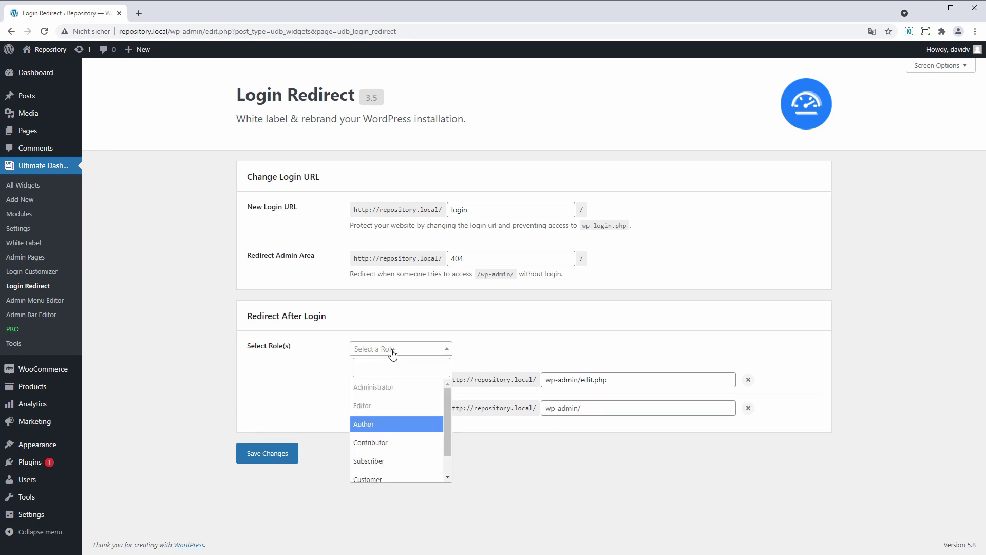
pyautogui.scroll(-1, 404, 439)
pyautogui.click(406, 436)
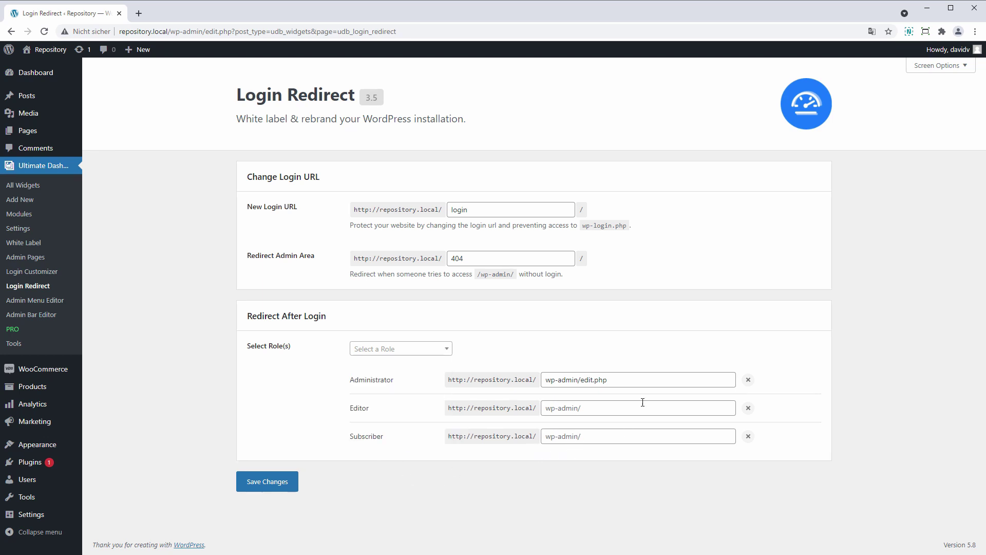
pyautogui.click(260, 481)
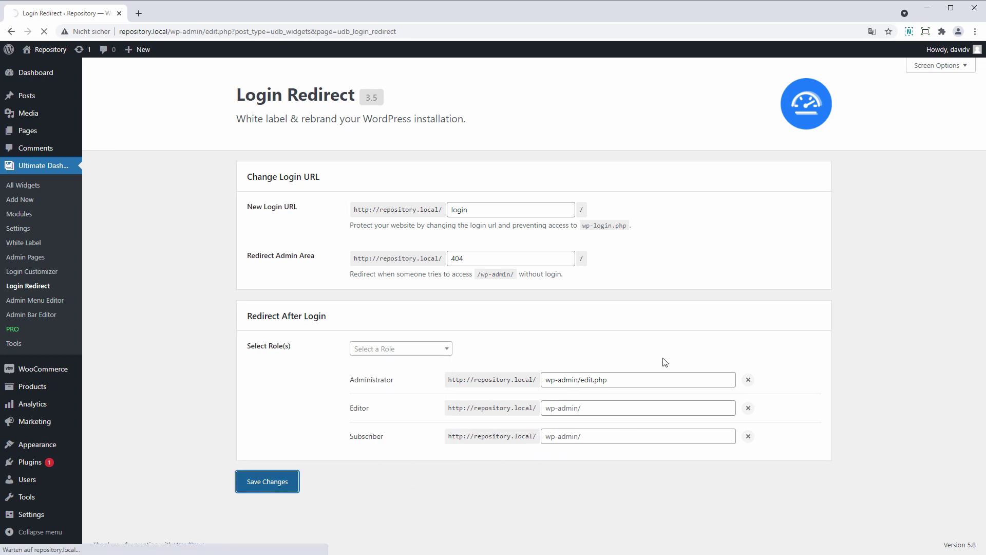
# Log out and sign in again as administrator, landing on the wp-admin/edit.php Posts list.
pyautogui.moveTo(947, 50)
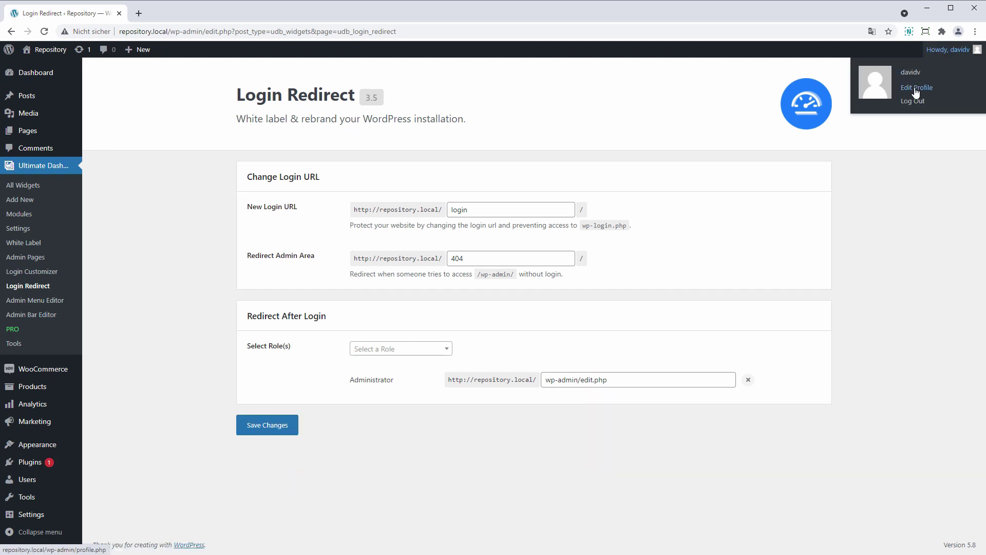
pyautogui.click(913, 100)
pyautogui.click(482, 252)
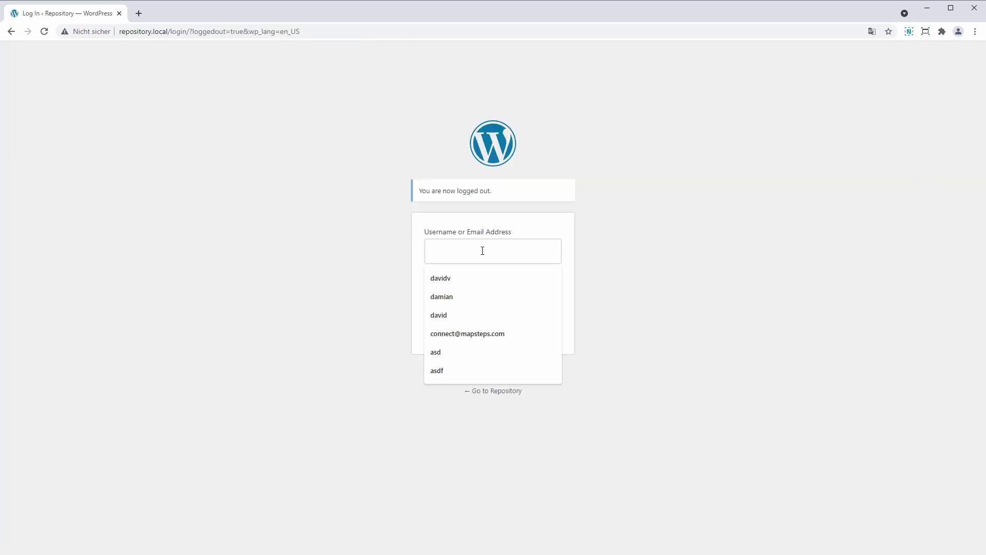
pyautogui.write('davidv')
pyautogui.press('Tab')
pyautogui.write('**********')
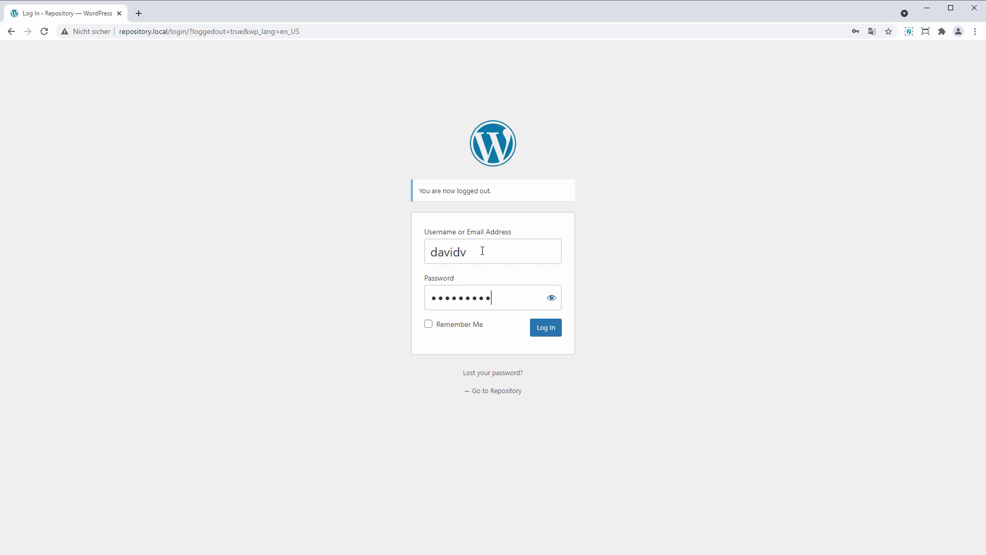
pyautogui.press('Return')
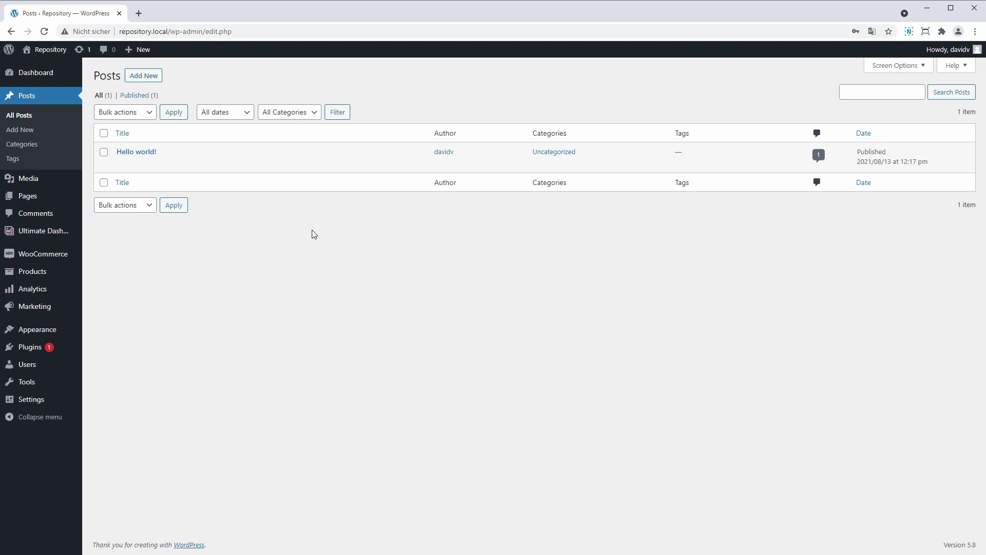
pyautogui.moveTo(55, 229)
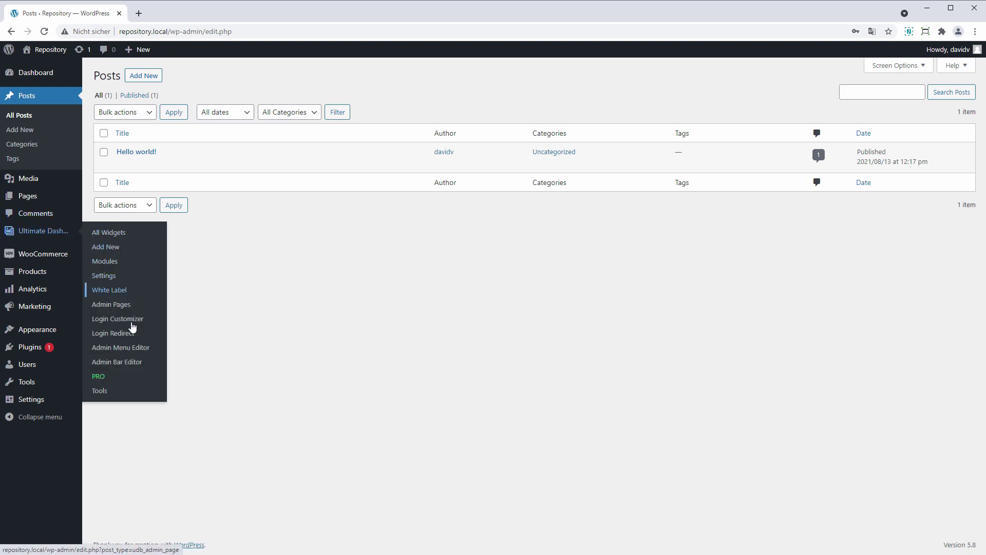